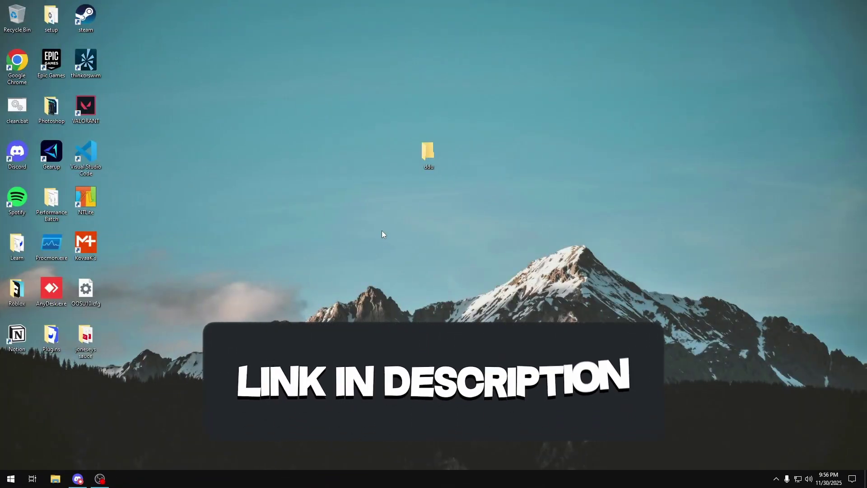
Bring up Discord on the optimization server's #programs channel
left_click(77, 478)
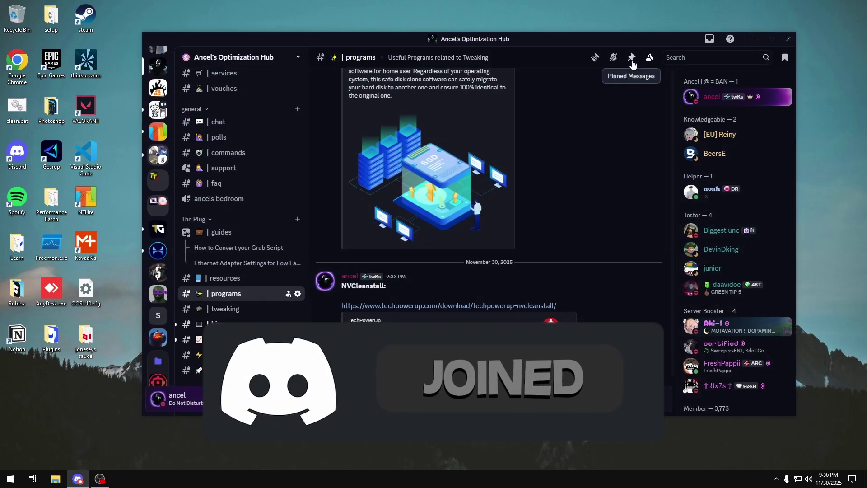
Download DDU 18.1.3.9 from the guru3d link in the channel's pinned messages
left_click(632, 58)
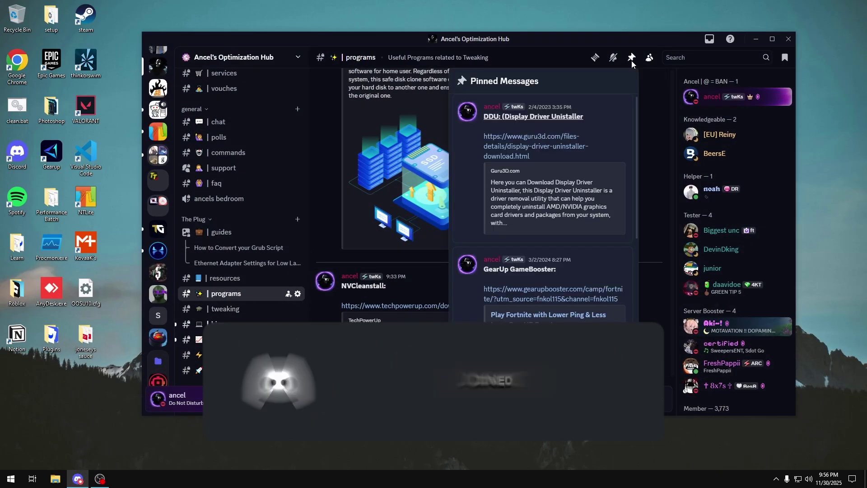
left_click(535, 151)
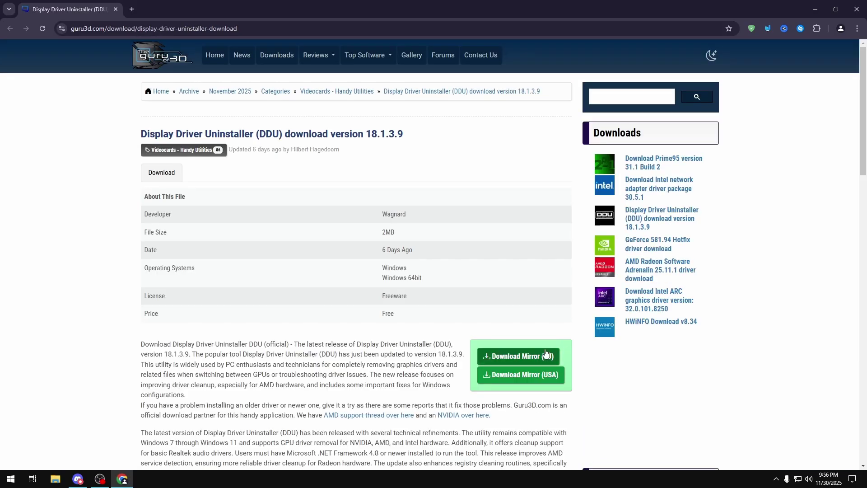
left_click(547, 356)
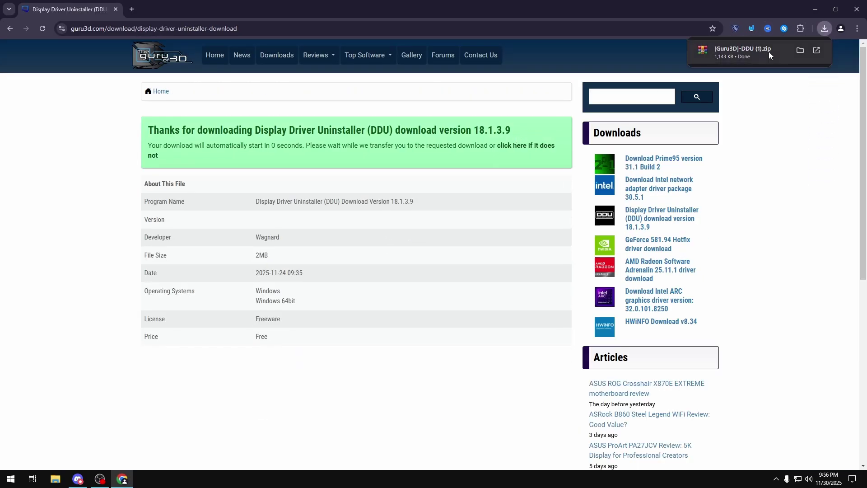
Extract the three files from the DDU zip into the ddu desktop folder
left_click(769, 51)
left_click(817, 9)
left_click(603, 94)
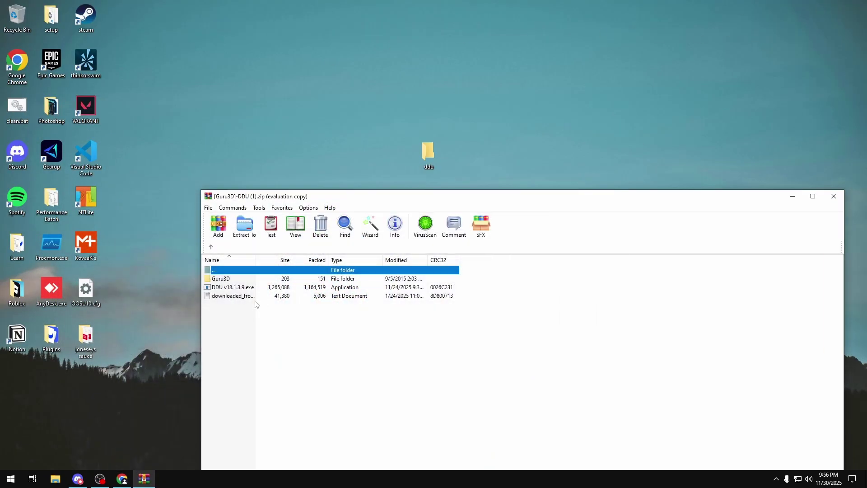
left_click_drag(256, 307, 427, 154)
left_click_drag(448, 201, 427, 130)
left_click(813, 125)
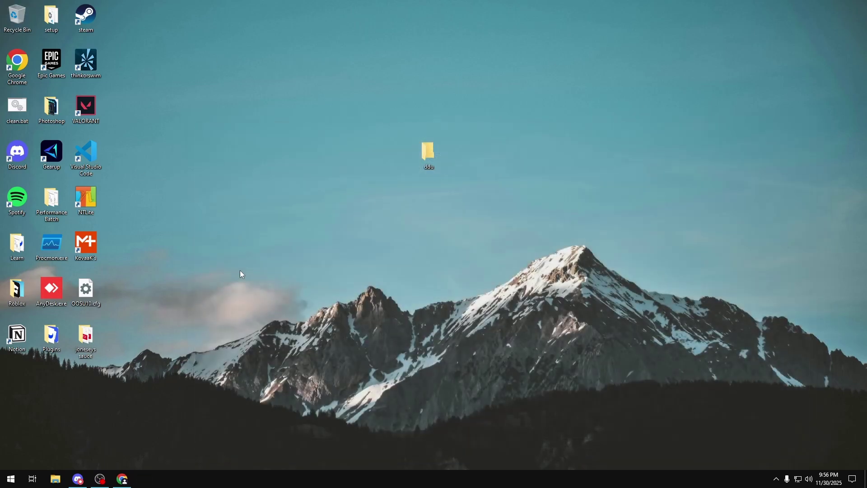
Download NVCleanstall 1.19.0 from the TechPowerUp link posted in Discord
left_click(78, 479)
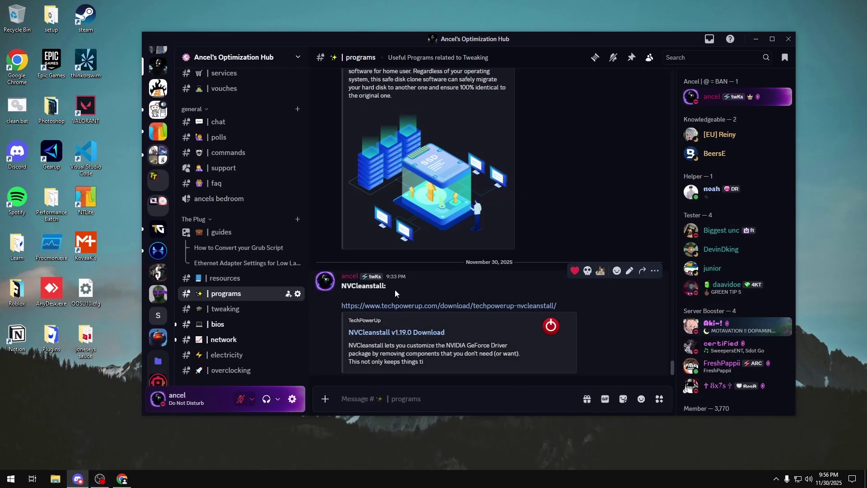
left_click(407, 306)
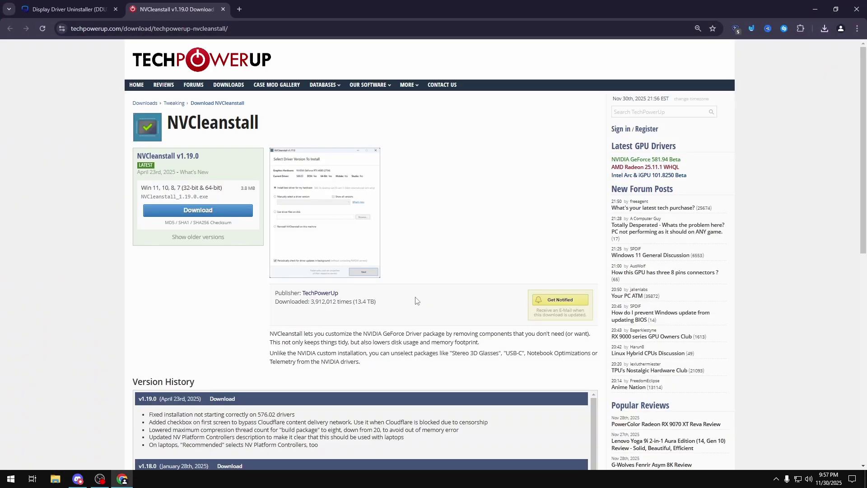
left_click(206, 211)
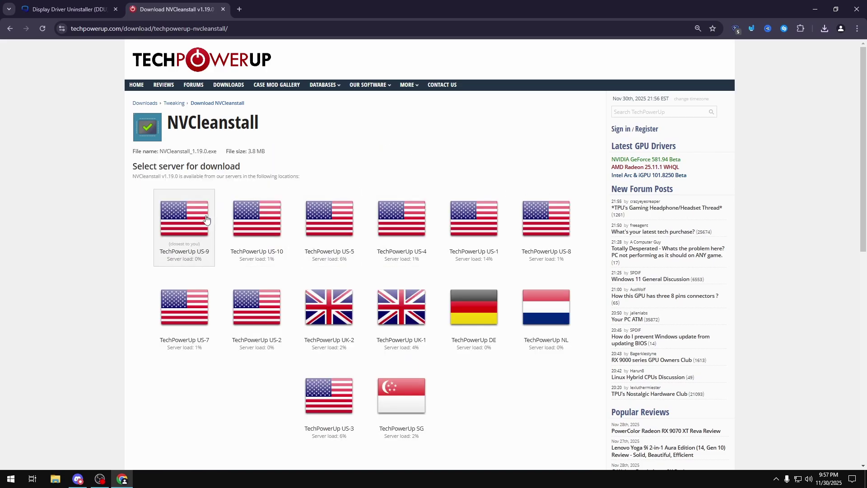
Place NVCleanstall_1.19.0.exe on the desktop beside the ddu folder
left_click(836, 9)
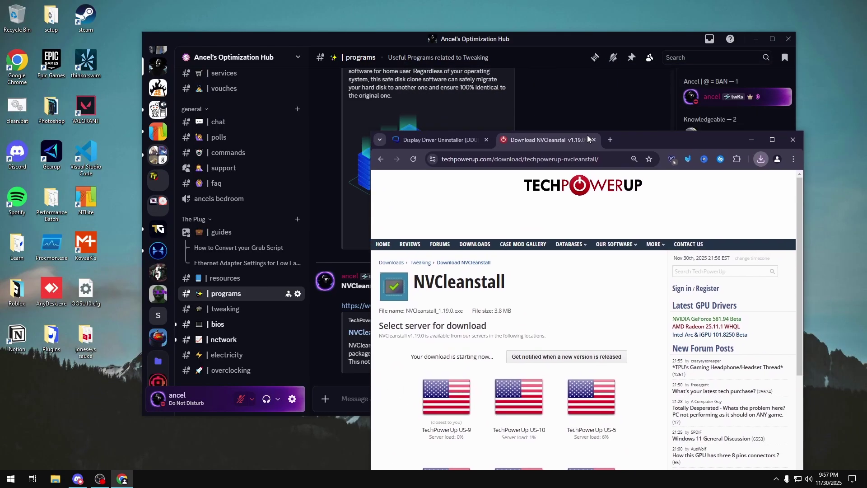
left_click(755, 36)
left_click(762, 159)
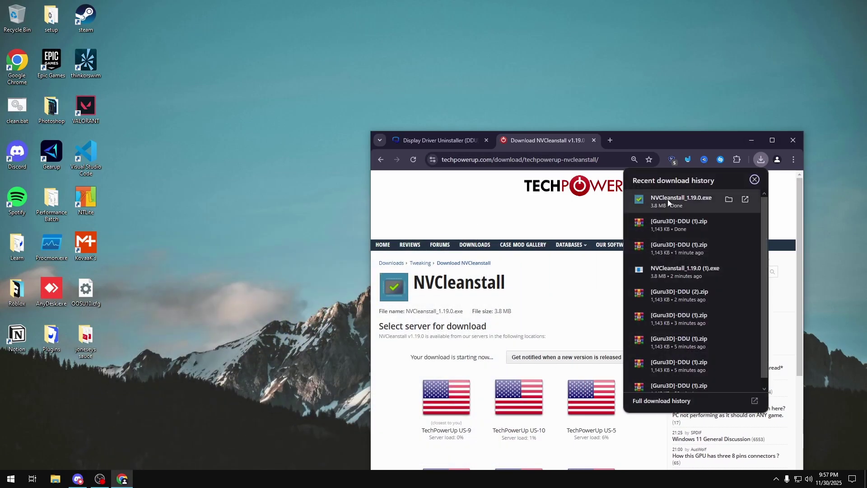
left_click_drag(667, 199, 606, 114)
left_click(790, 140)
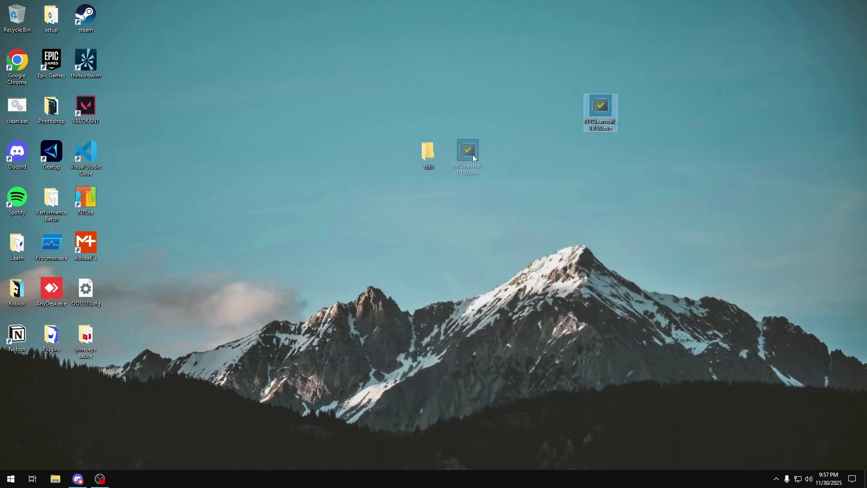
left_click_drag(473, 155, 469, 156)
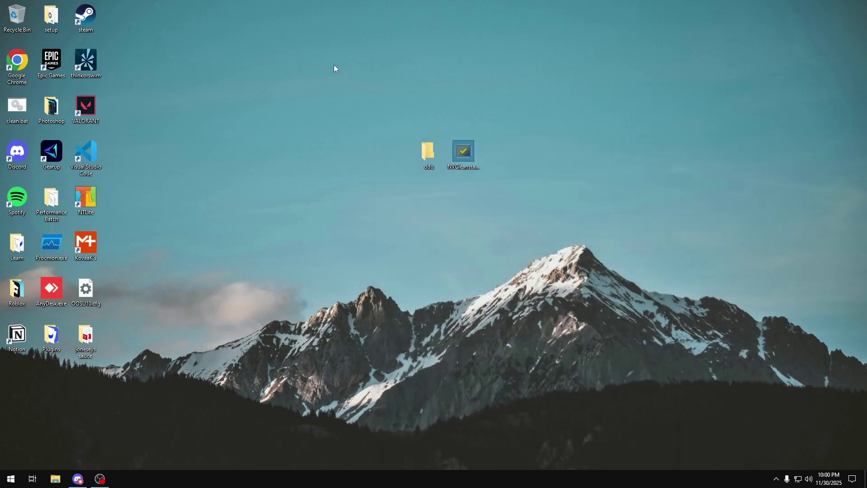
double_click(433, 147)
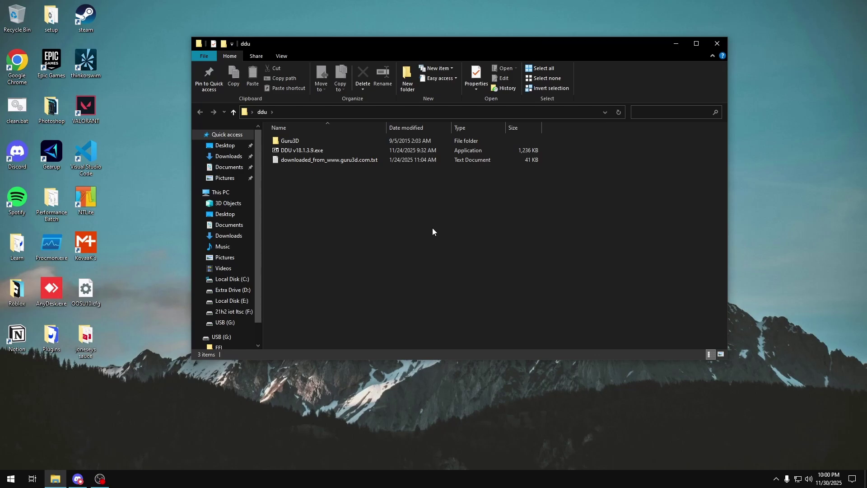
Extract DDU v18.1.3.9 into the ddu folder and run Display Driver Uninstaller.exe
double_click(319, 154)
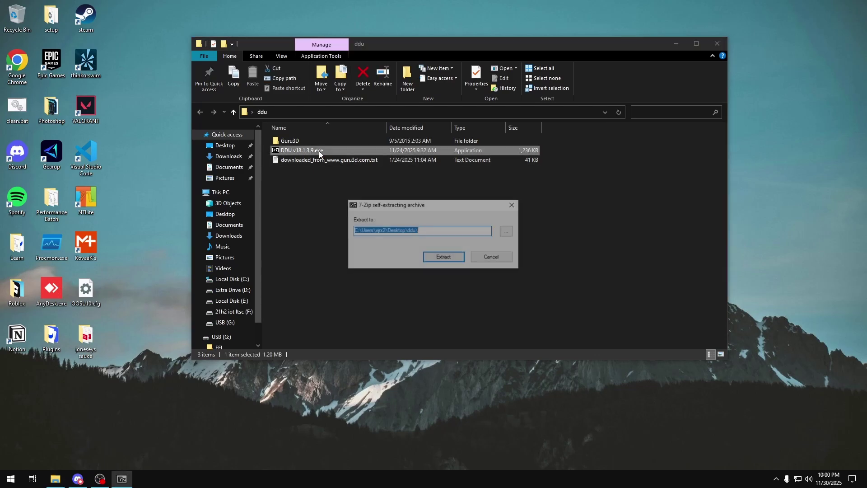
left_click(450, 258)
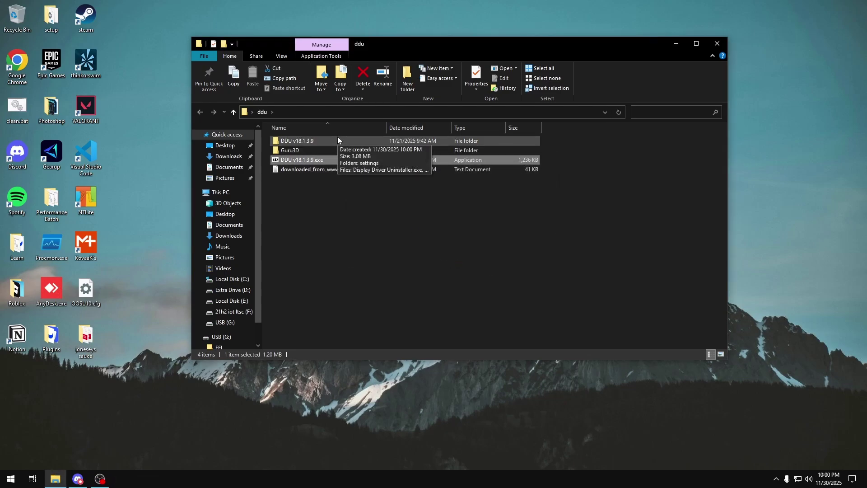
double_click(338, 139)
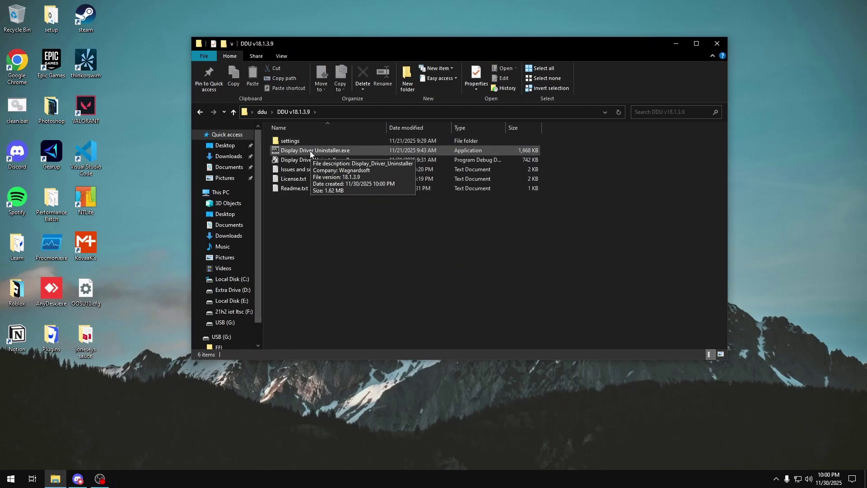
right_click(359, 150)
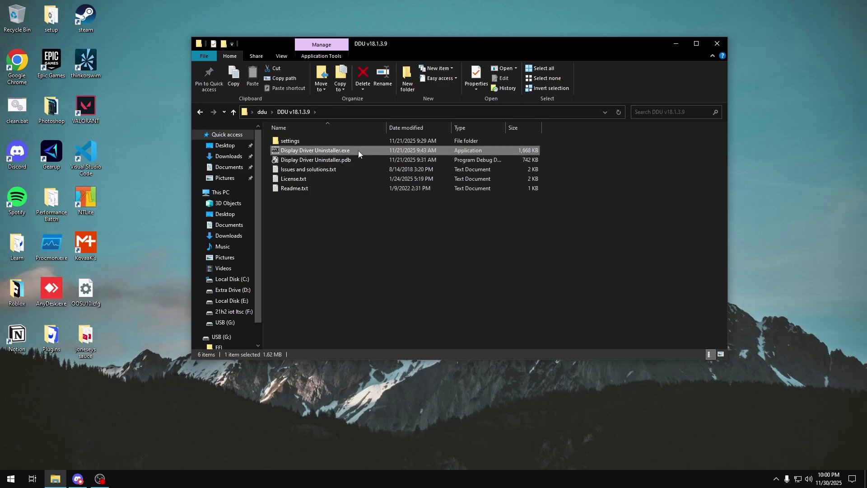
left_click(432, 180)
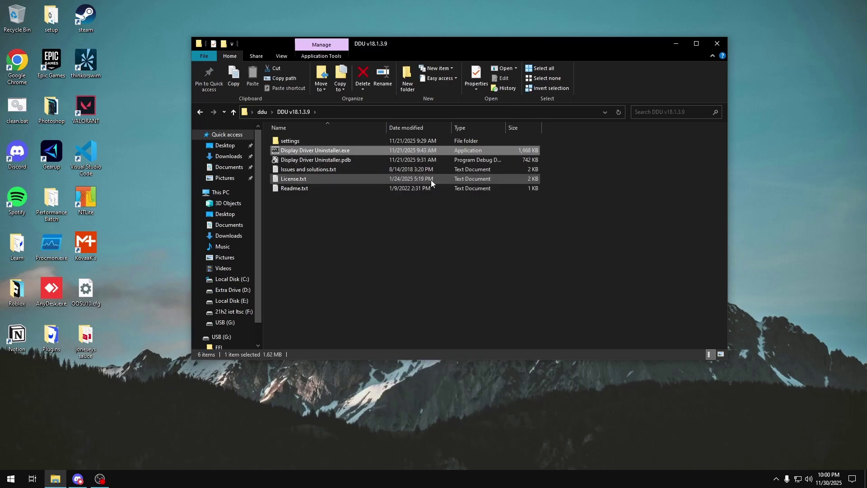
Dismiss DDU's first-launch notice and close the Options window after reviewing it
left_click(722, 45)
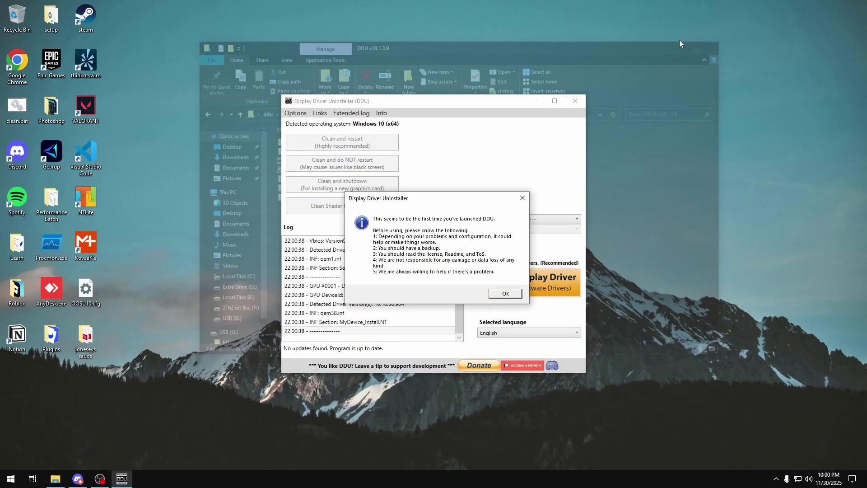
left_click_drag(403, 187, 396, 187)
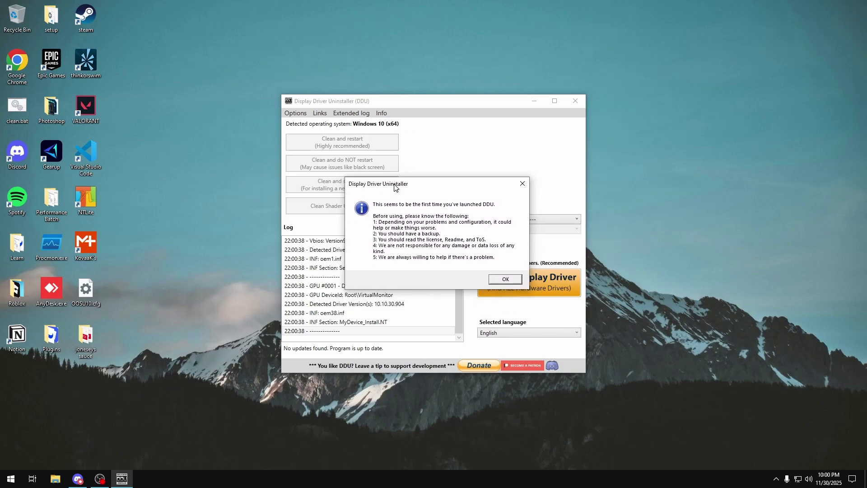
left_click(496, 280)
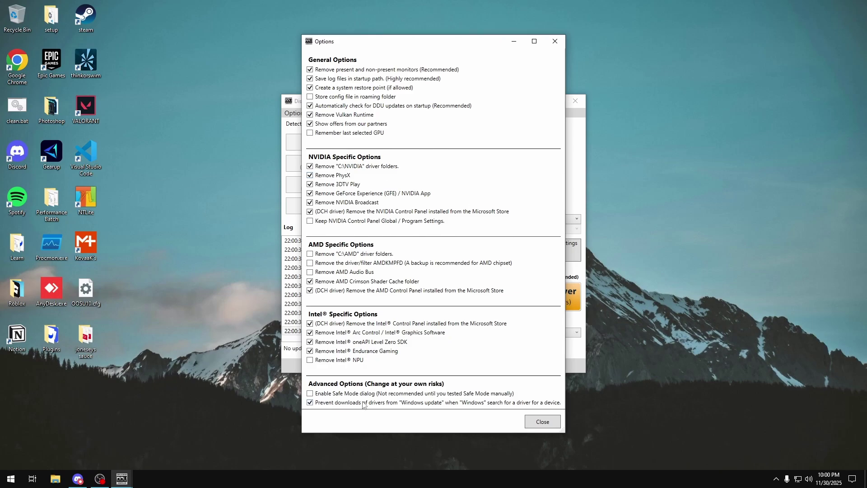
mouse_move(383, 405)
left_click(542, 423)
Acknowledge the not-in-Safe-Mode warning and exit Display Driver Uninstaller
left_click_drag(406, 224, 408, 213)
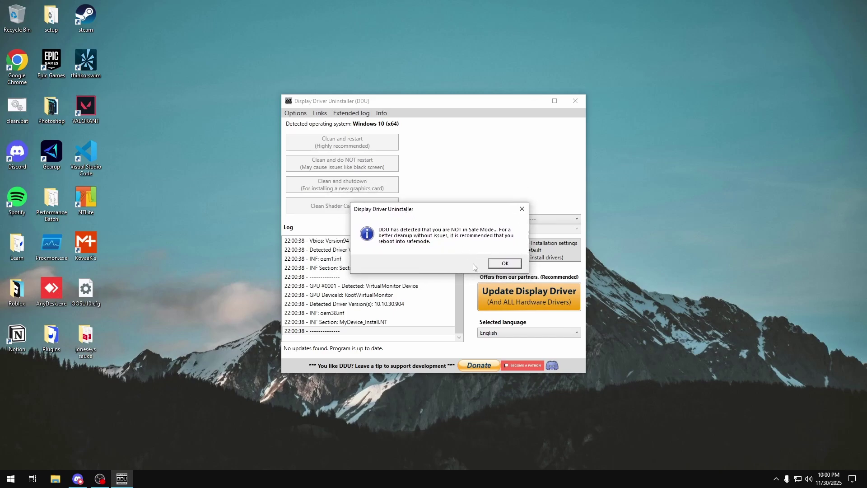
left_click(506, 263)
left_click(574, 102)
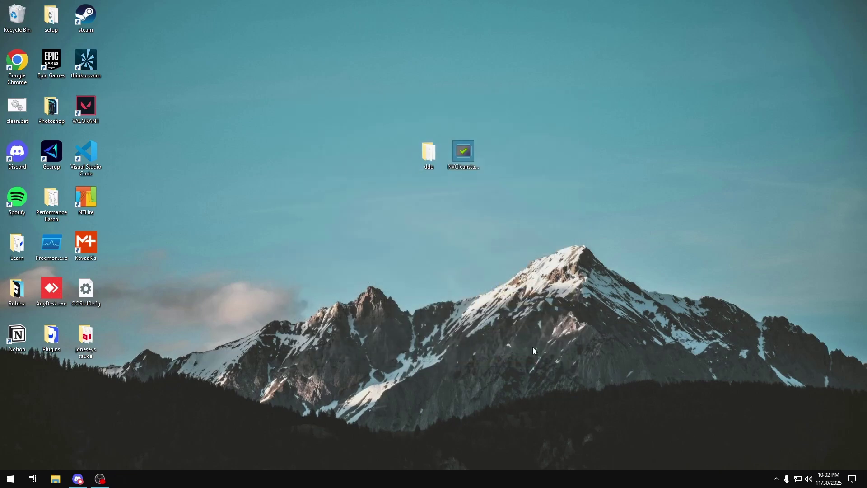
Enable Minimal safe boot on the Windows (C:\WINDOWS) entry in msconfig and restart
key("super+r")
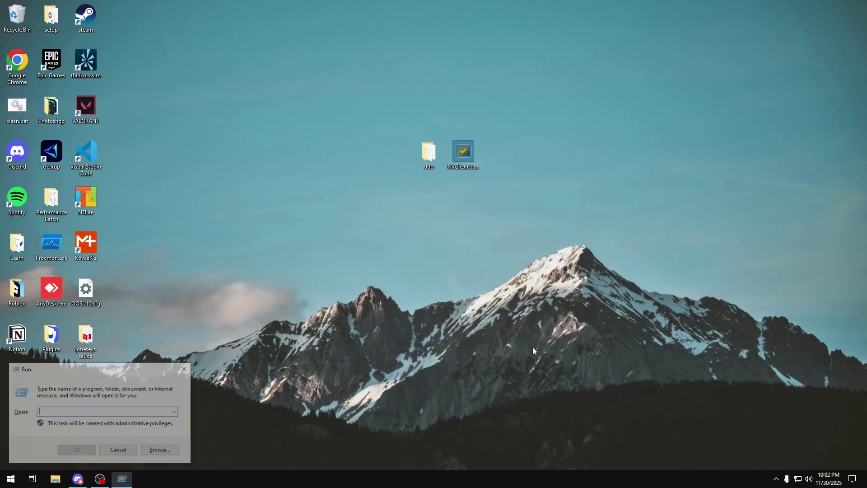
type("msconfig")
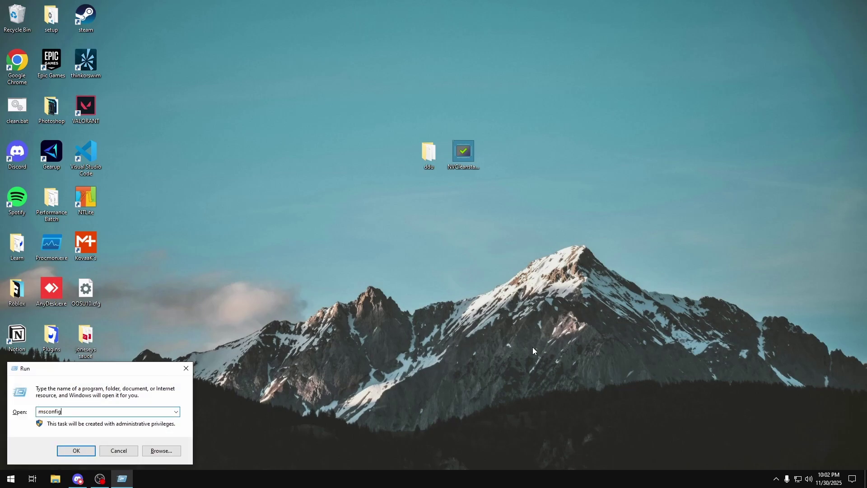
key("Return")
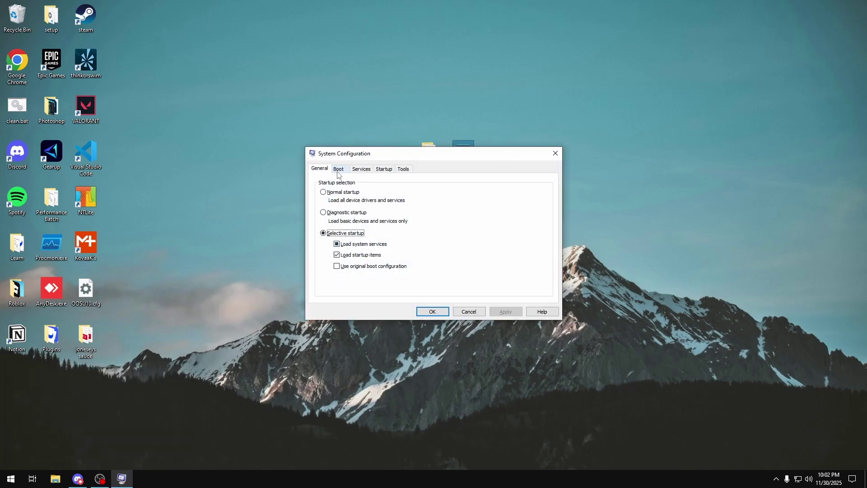
left_click(338, 174)
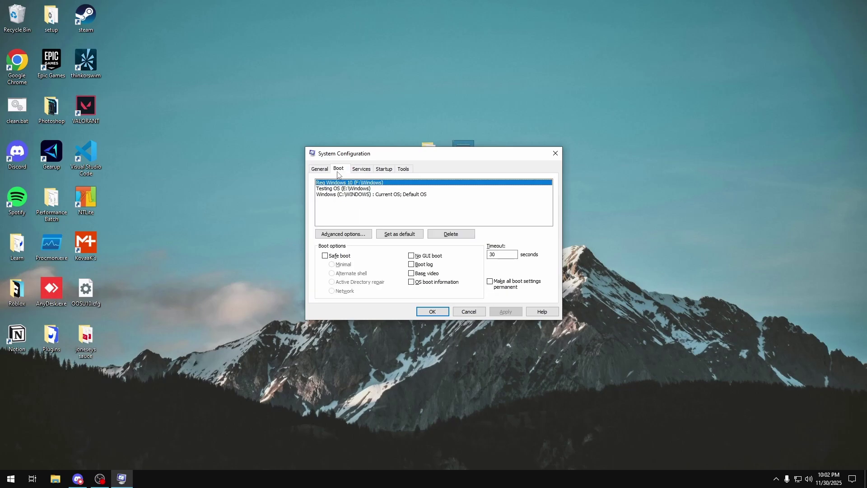
left_click(355, 195)
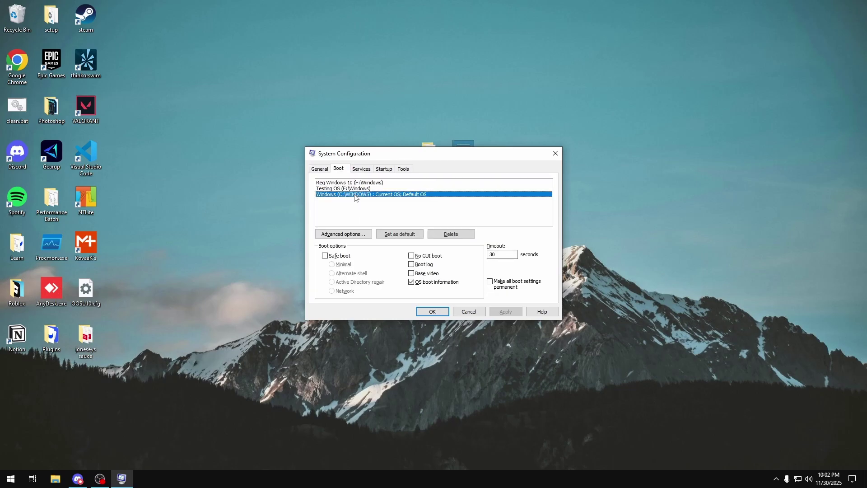
left_click(335, 256)
left_click(434, 313)
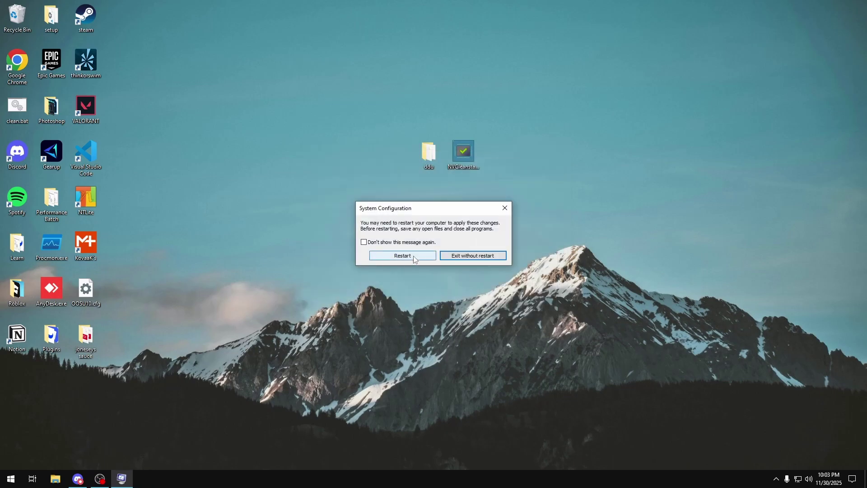
left_click(402, 256)
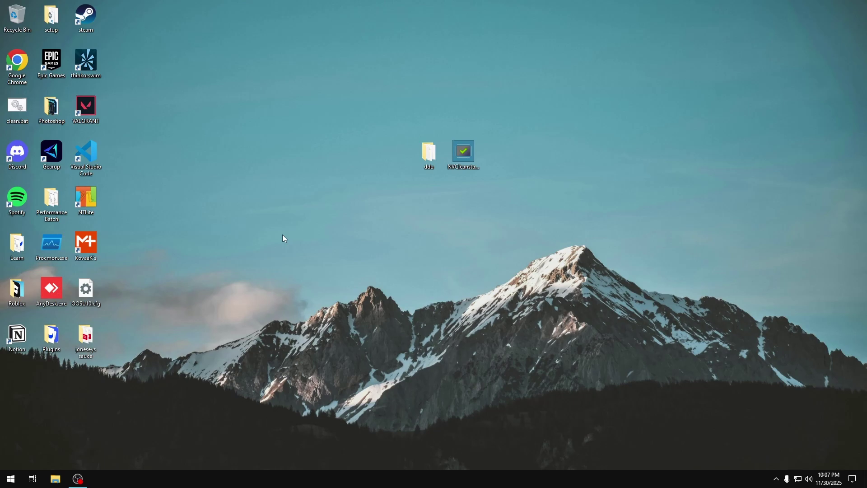
Uncheck Safe boot for the current Windows entry in msconfig, apply, and exit without restarting
key("super+r")
type("msconfig")
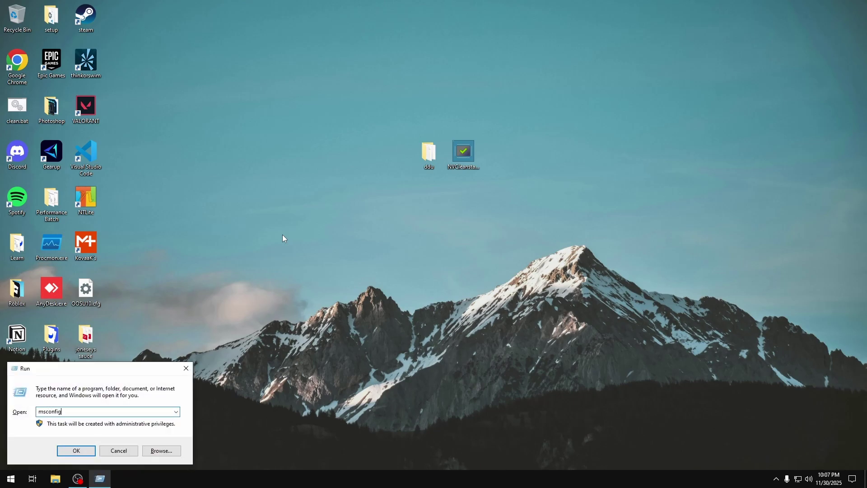
key("Return")
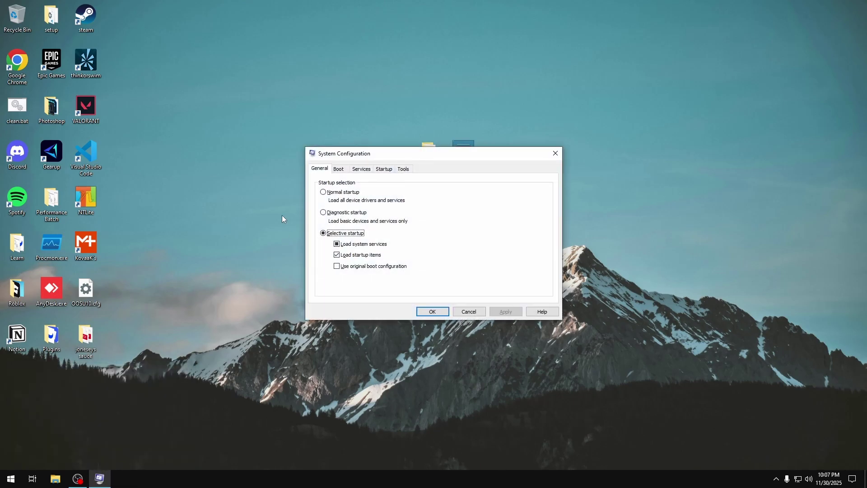
left_click(339, 170)
left_click(341, 194)
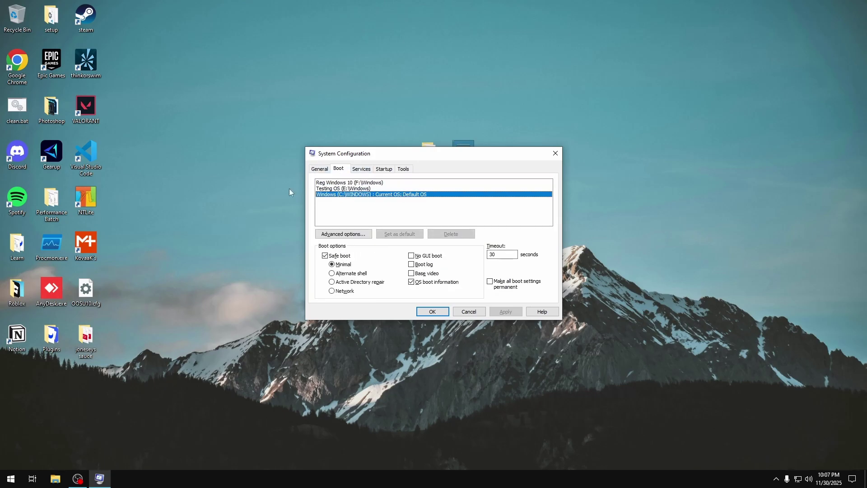
left_click(335, 260)
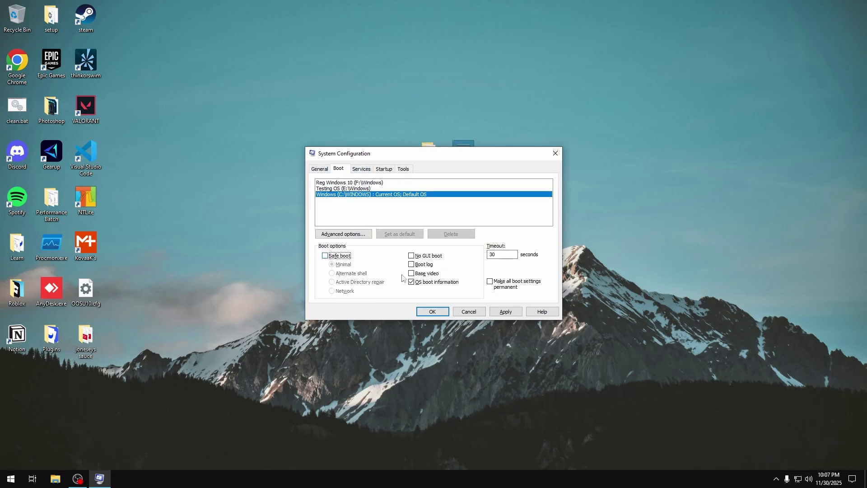
left_click(506, 312)
left_click(430, 312)
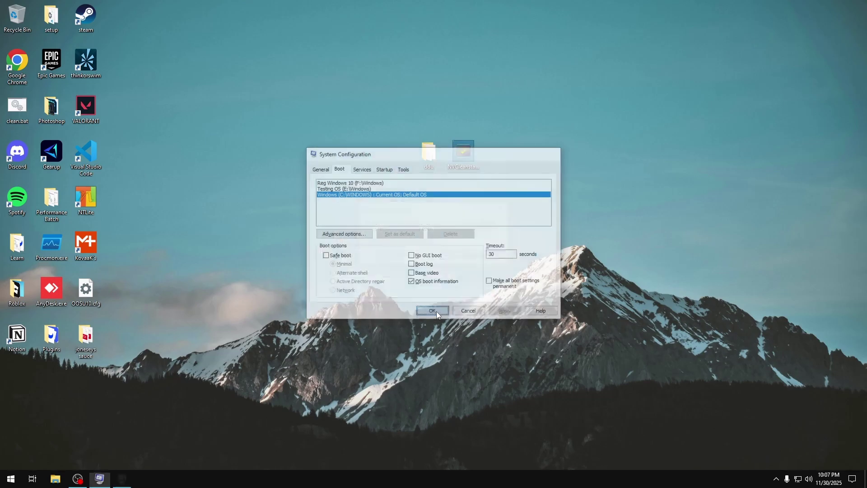
left_click(481, 258)
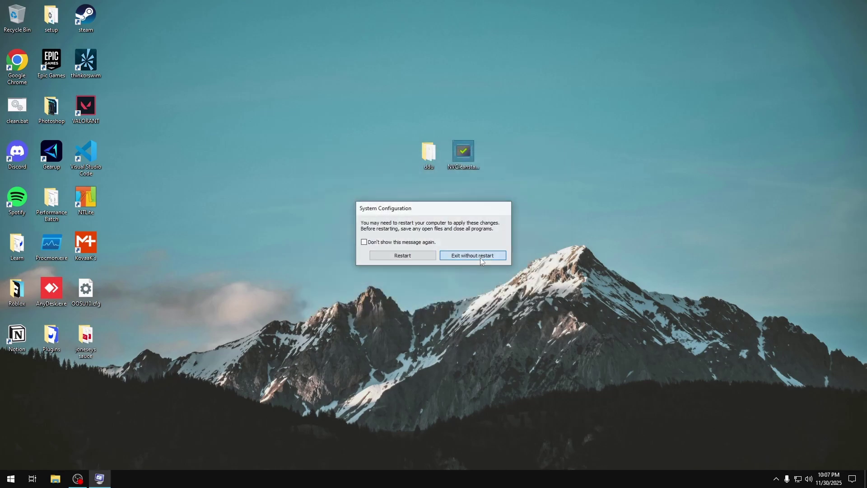
Run Display Driver Uninstaller.exe from ddu\DDU v18.1.3.9 as administrator, then close Explorer
double_click(427, 152)
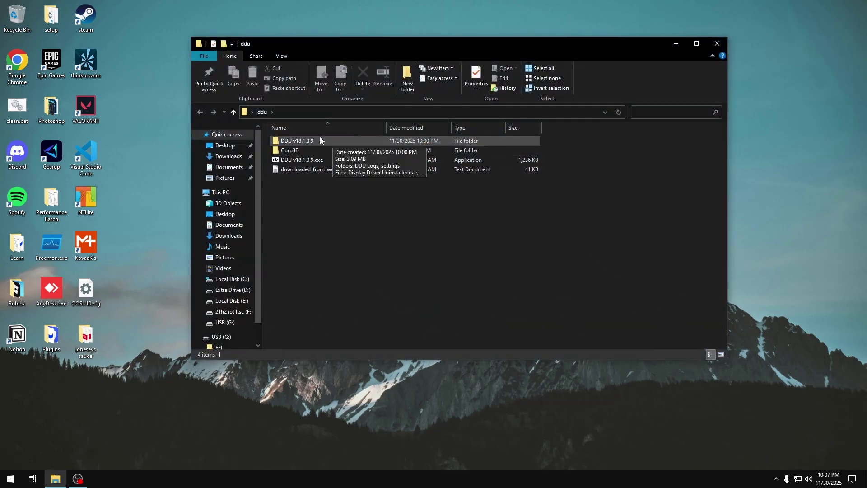
double_click(319, 141)
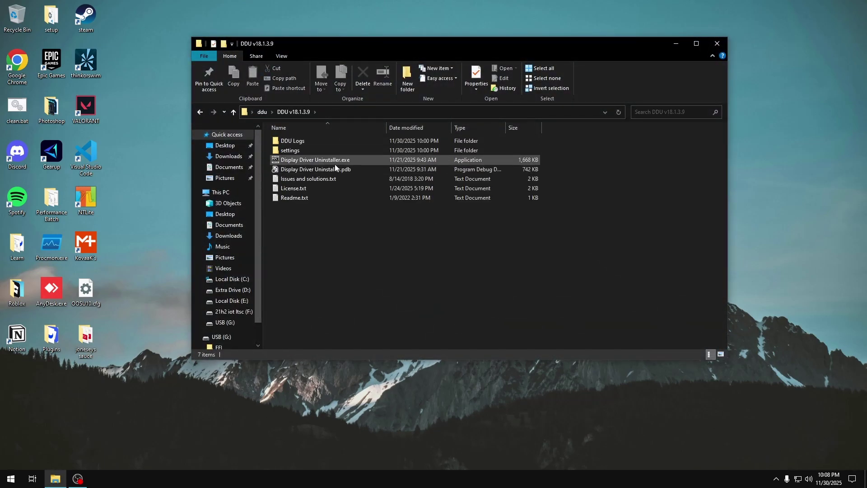
left_click(335, 163)
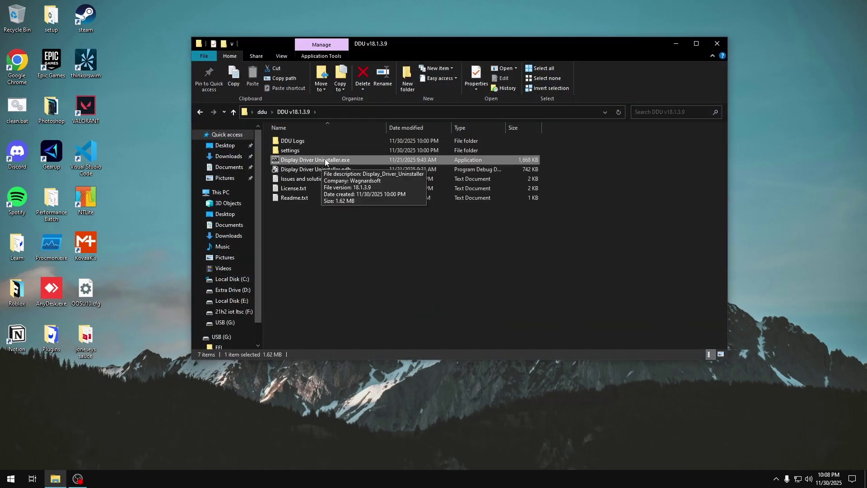
right_click(324, 158)
left_click(383, 185)
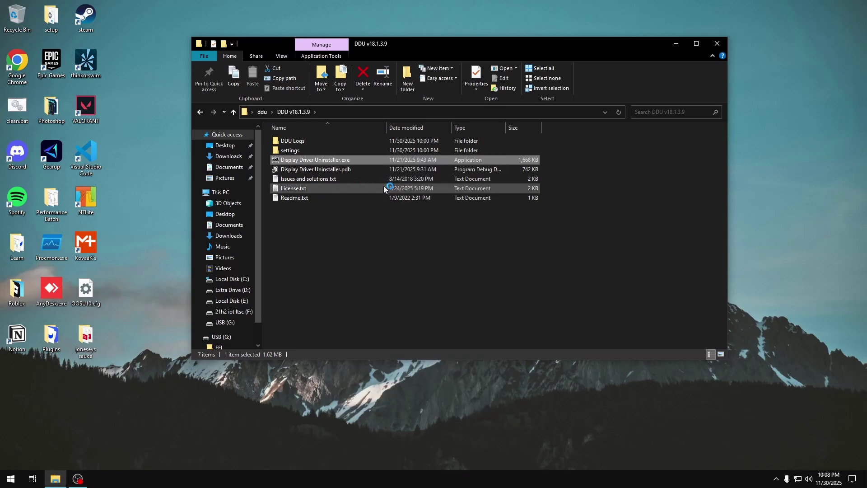
left_click(718, 44)
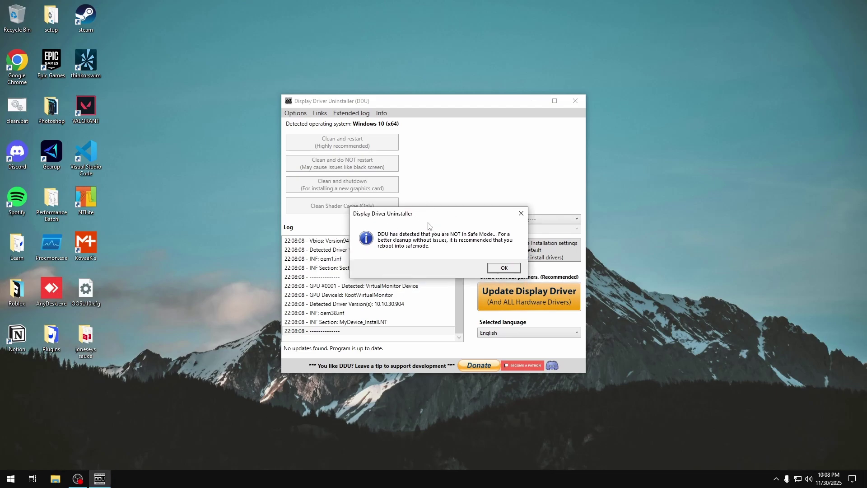
Dismiss the Safe Mode notice and set the device type to GPU and vendor to NVIDIA
left_click(504, 268)
left_click(514, 220)
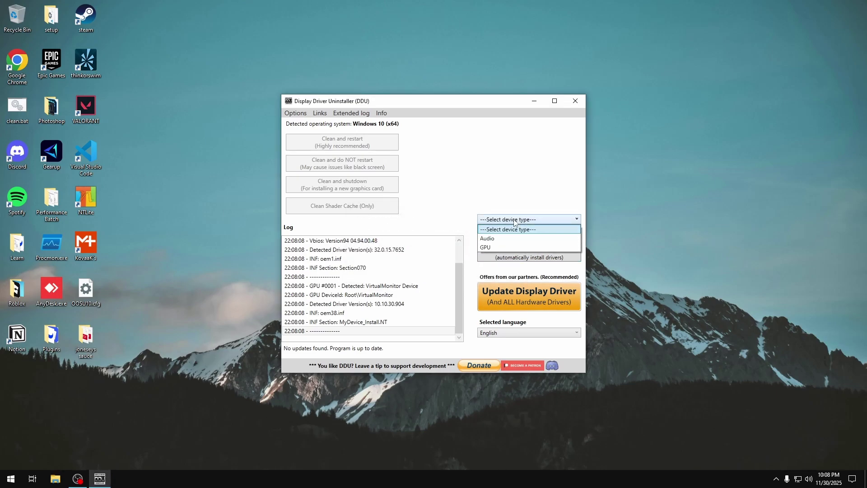
left_click(495, 247)
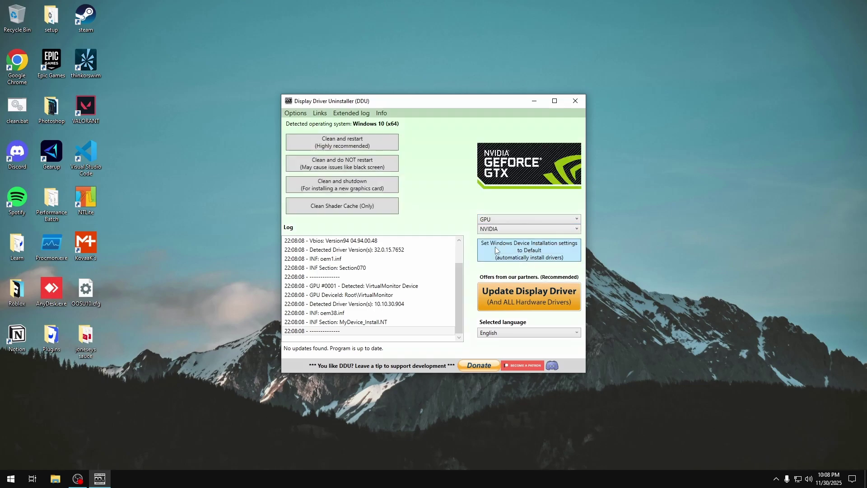
left_click(501, 230)
left_click(493, 248)
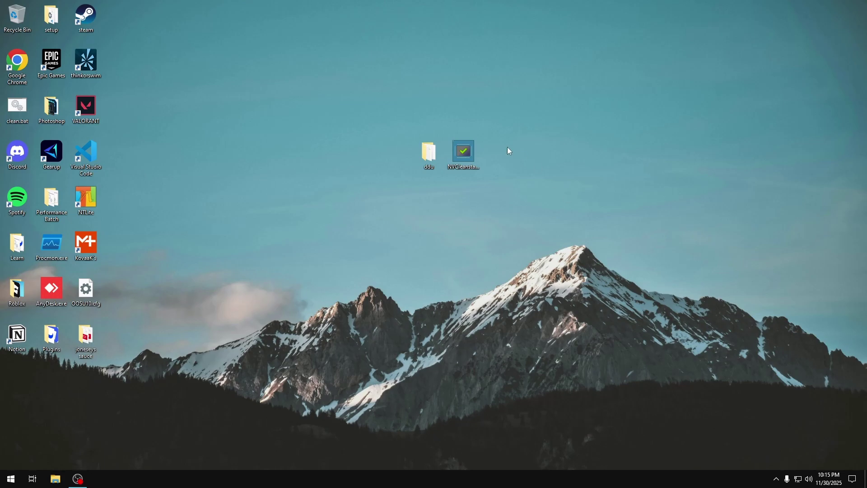
Launch NVCleanstall as administrator, manually pick driver 581.80 Desktop DCH, and continue
right_click(467, 148)
left_click(535, 175)
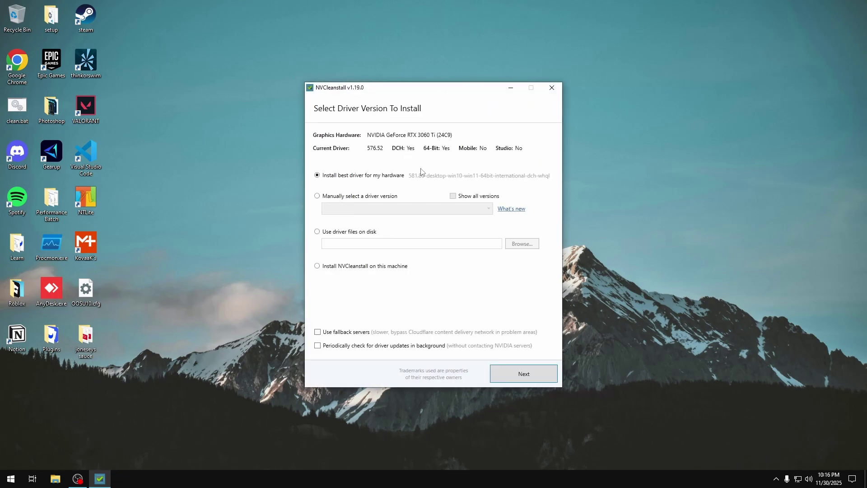
left_click(365, 200)
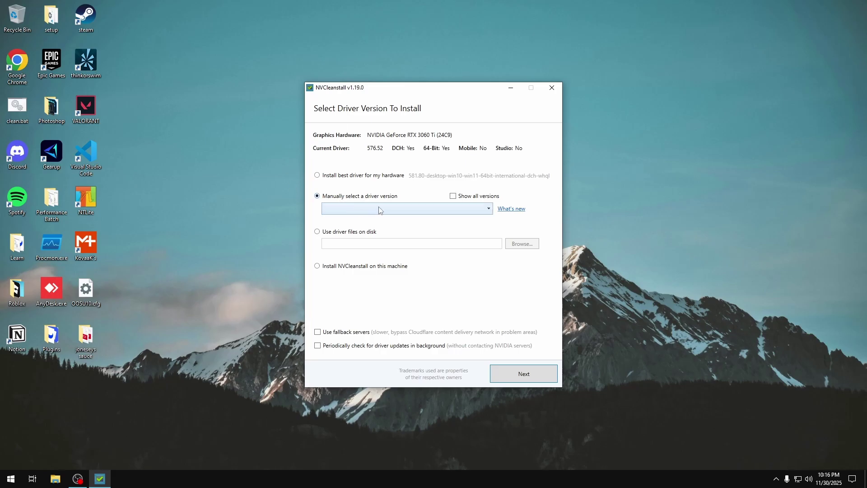
left_click(382, 210)
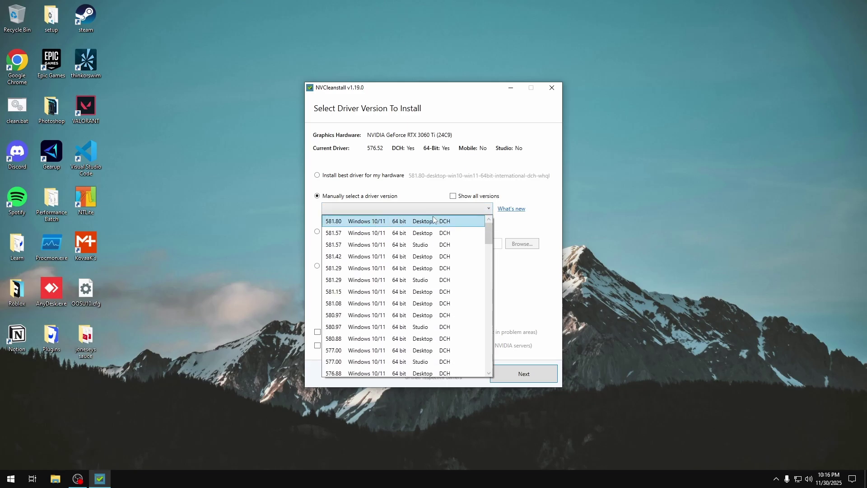
left_click(356, 221)
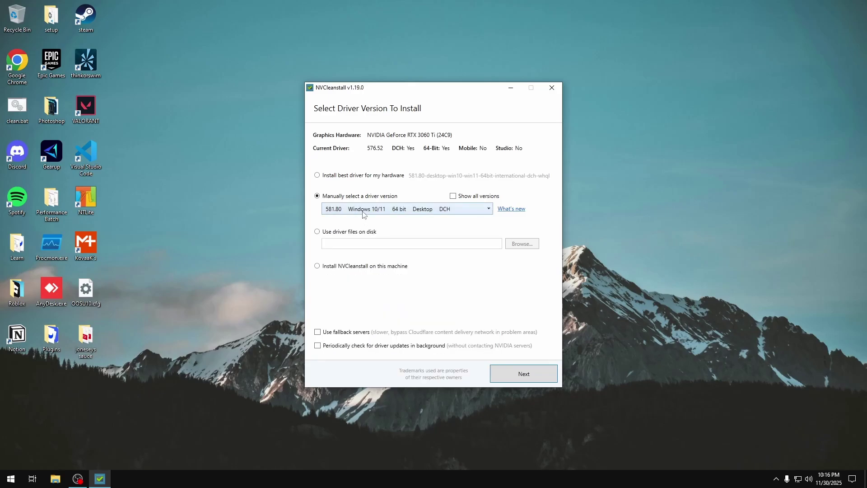
left_click(364, 212)
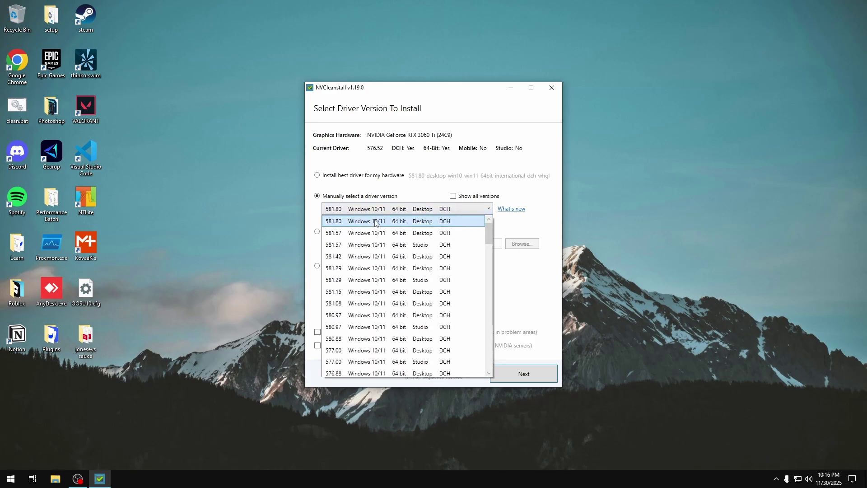
left_click(372, 221)
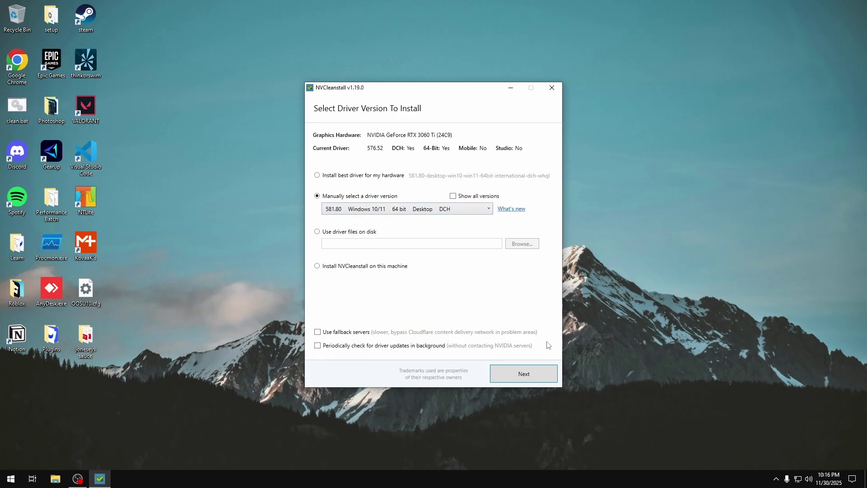
left_click(517, 372)
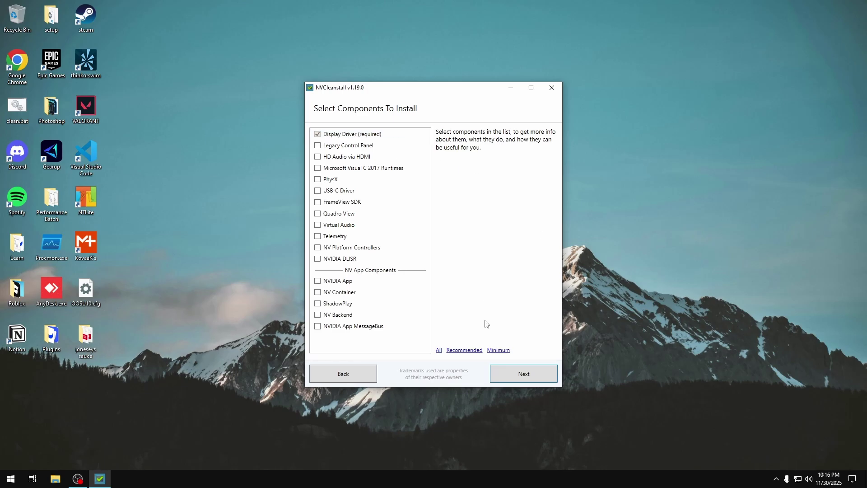
Continue with only Display Driver (required) selected to reach the Installation Tweaks page
left_click(538, 384)
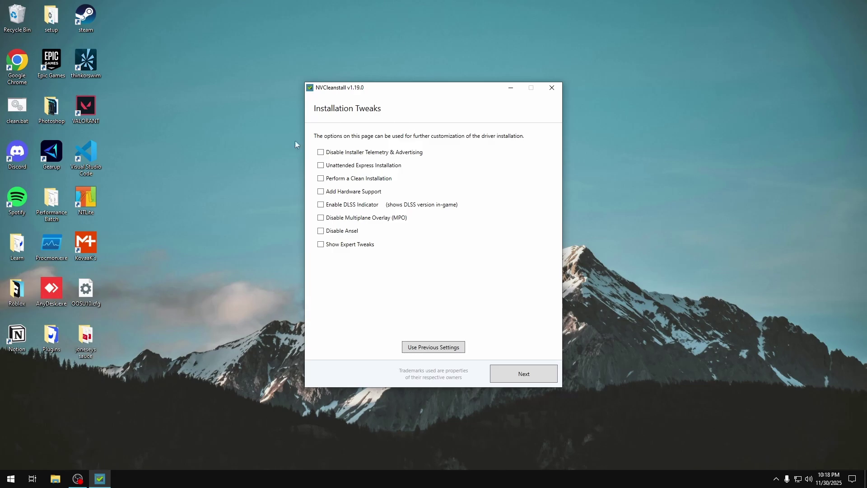
Tick Disable Installer Telemetry & Advertising and reveal the expert tweaks
left_click(364, 154)
left_click(336, 247)
scroll(337, 247, "down", 2)
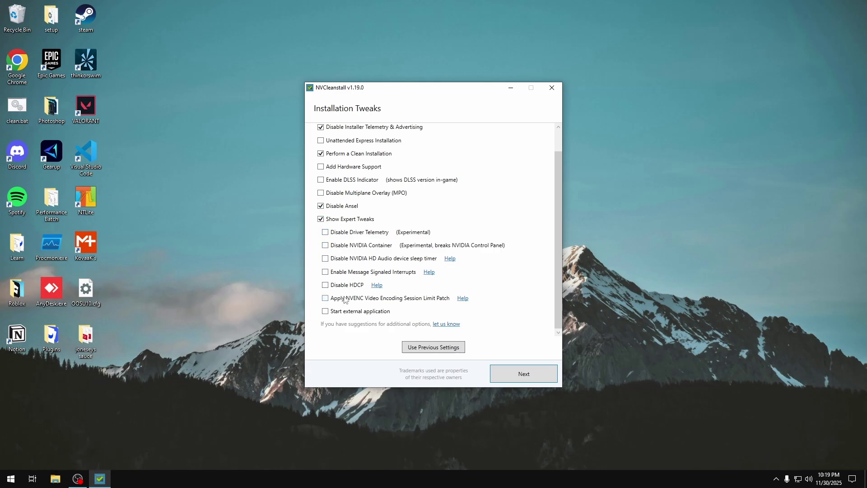
Enable Disable Driver Telemetry, MSI, Disable HDCP and Easy-Anti-Cheat signing, then build the installer
left_click(348, 234)
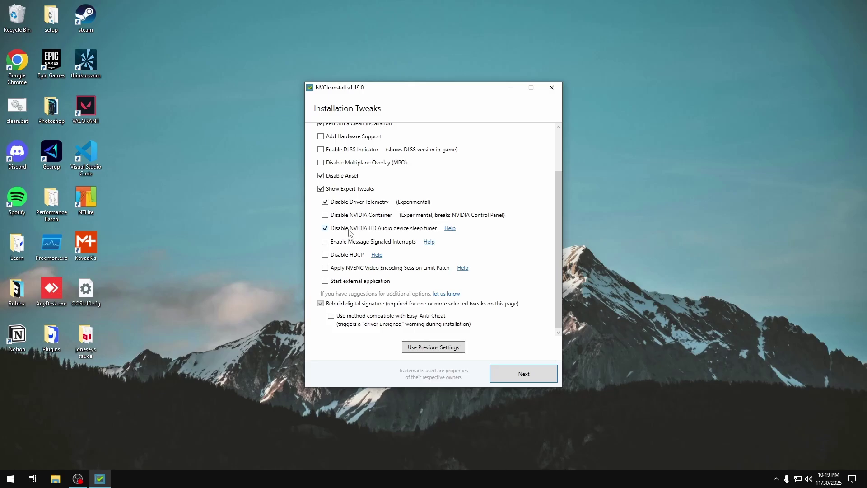
left_click(352, 242)
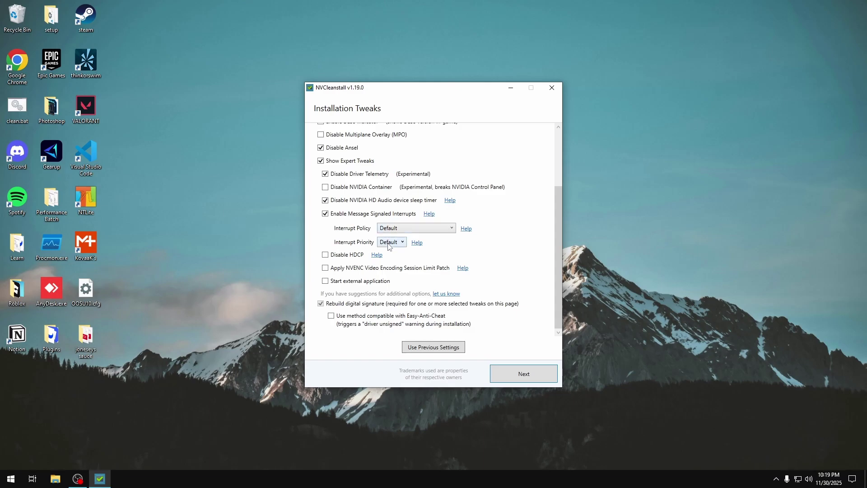
left_click(343, 258)
left_click(349, 319)
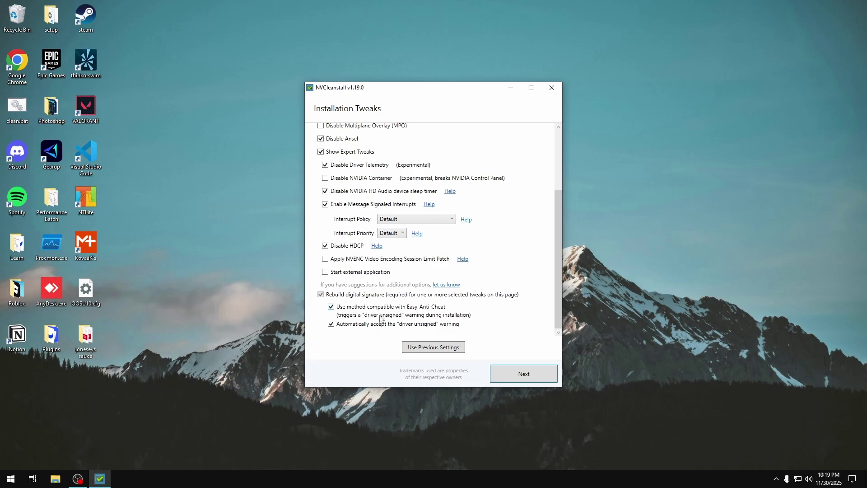
left_click(542, 381)
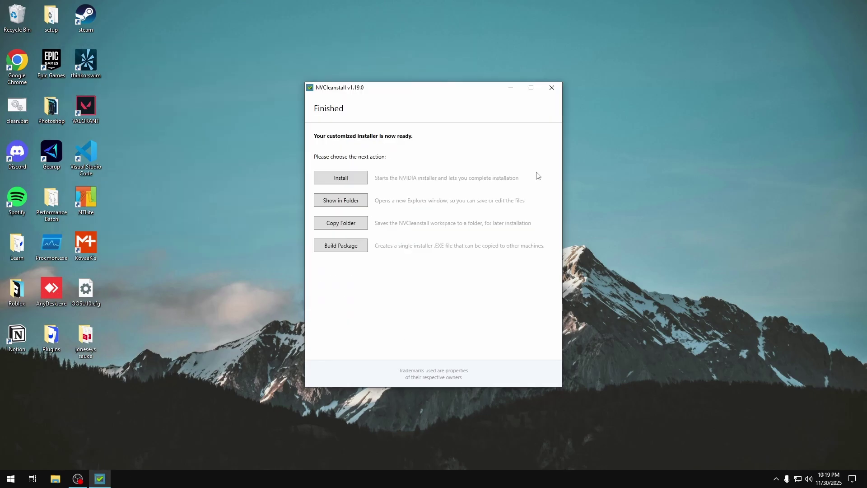
Install driver 581.80: accept the license, choose Custom (Advanced), and keep Perform a clean installation checked
left_click(340, 180)
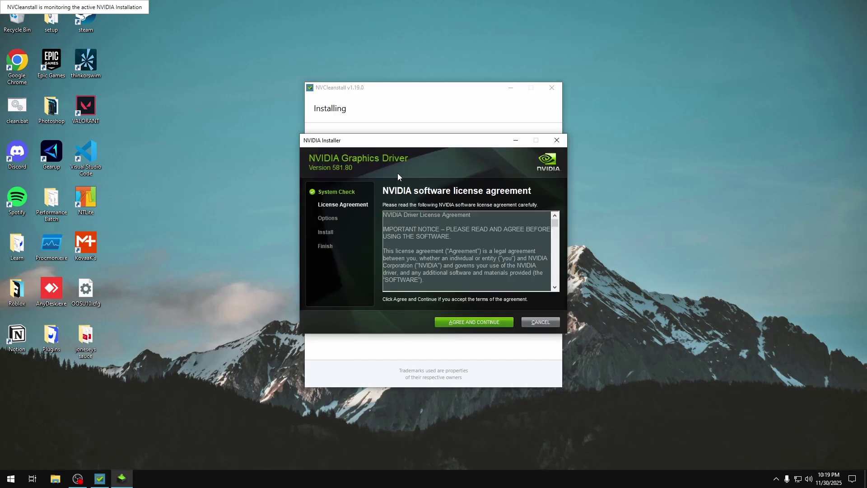
left_click(477, 323)
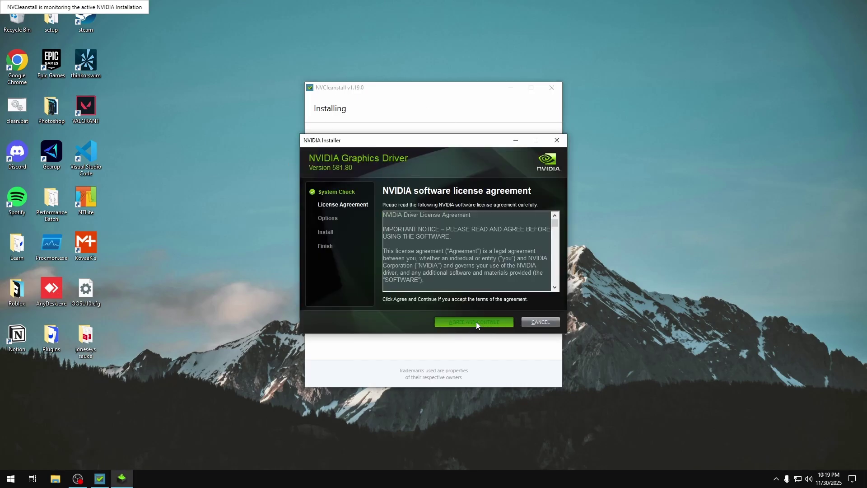
left_click(402, 243)
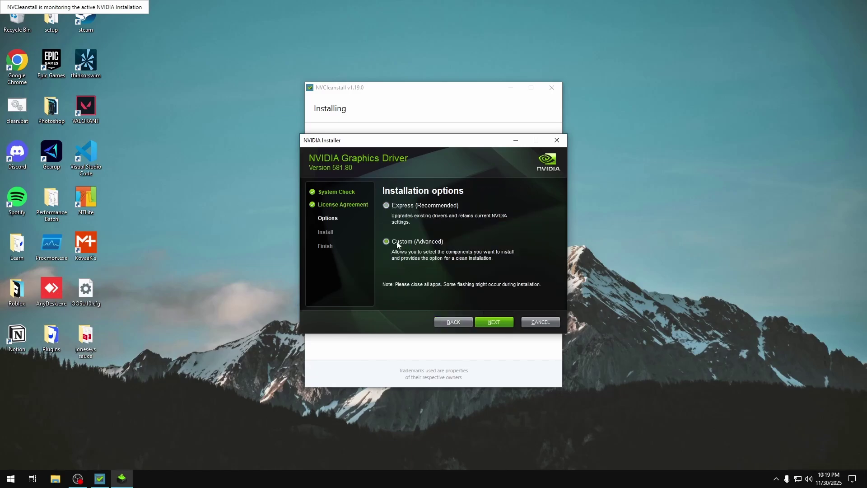
left_click(501, 324)
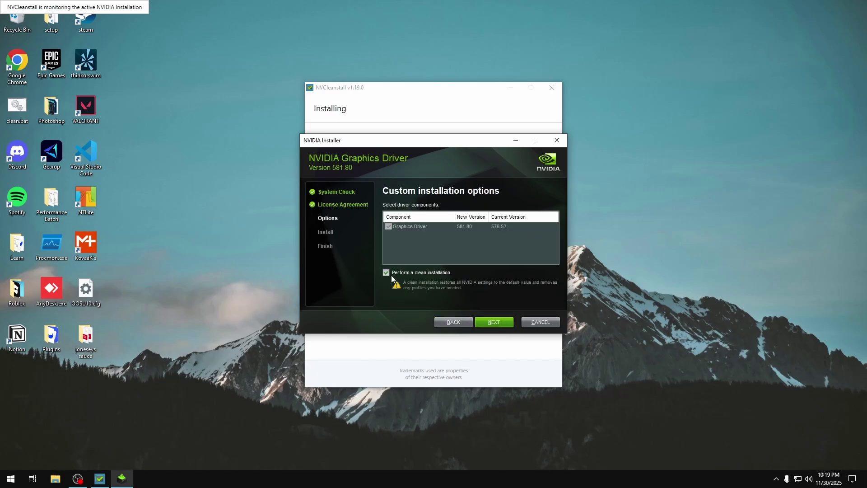
left_click(494, 322)
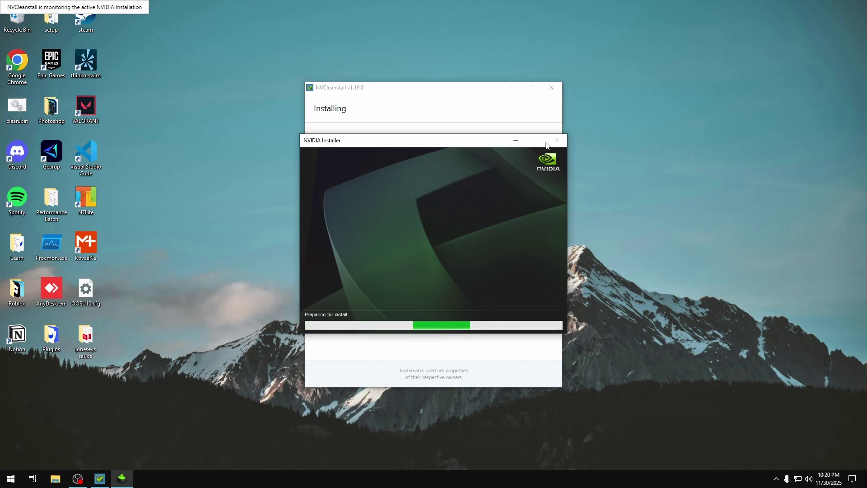